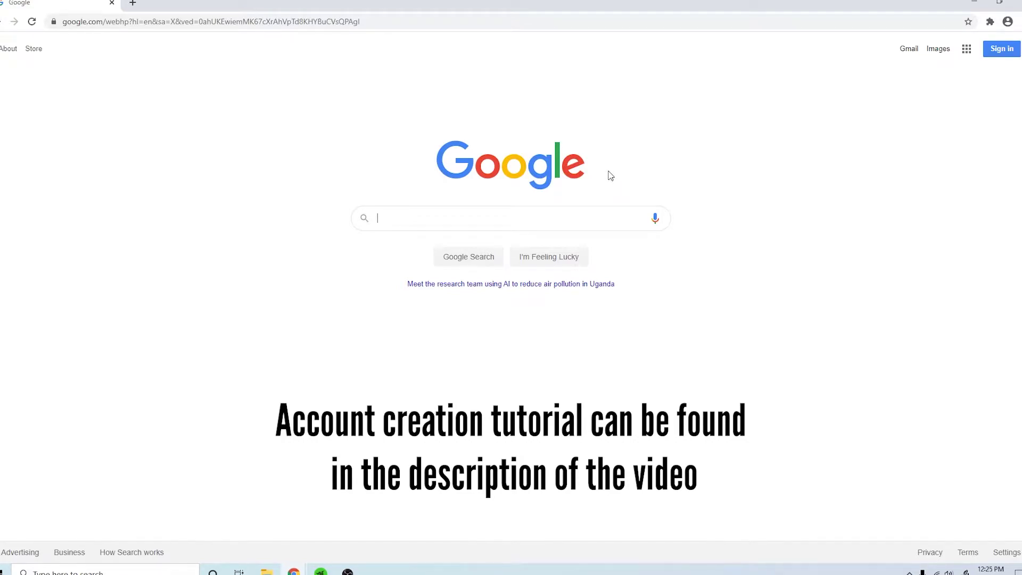
# Dismiss the save-password prompt and open the Google apps list.
pyautogui.click(957, 42)
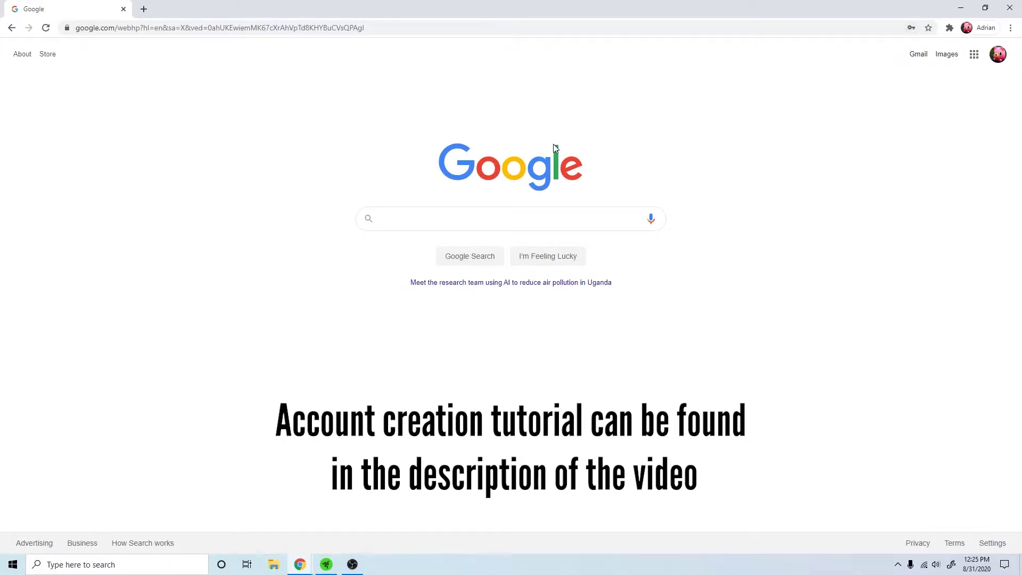
pyautogui.click(975, 54)
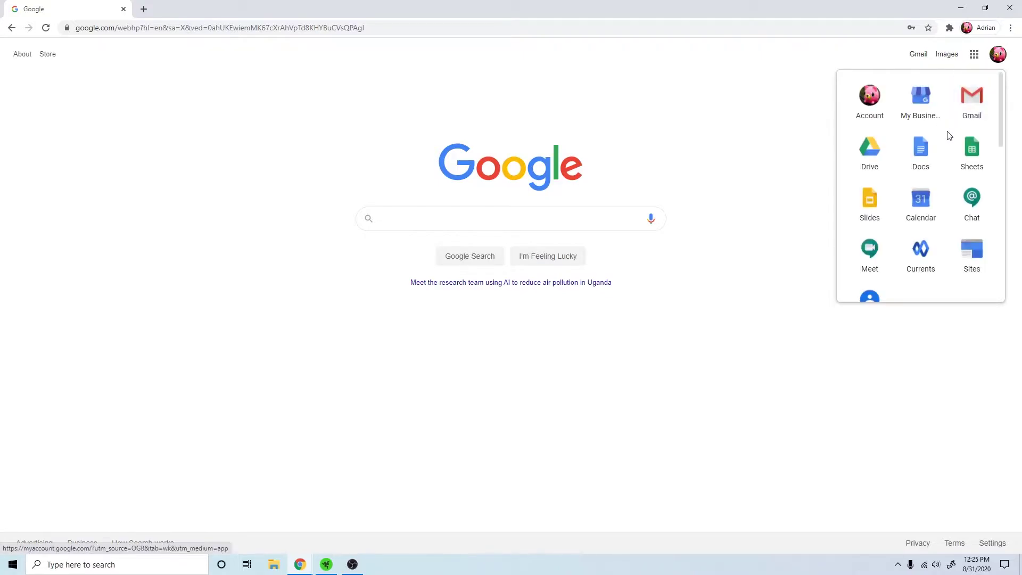
pyautogui.scroll(-5, 935, 151)
pyautogui.scroll(-2, 924, 163)
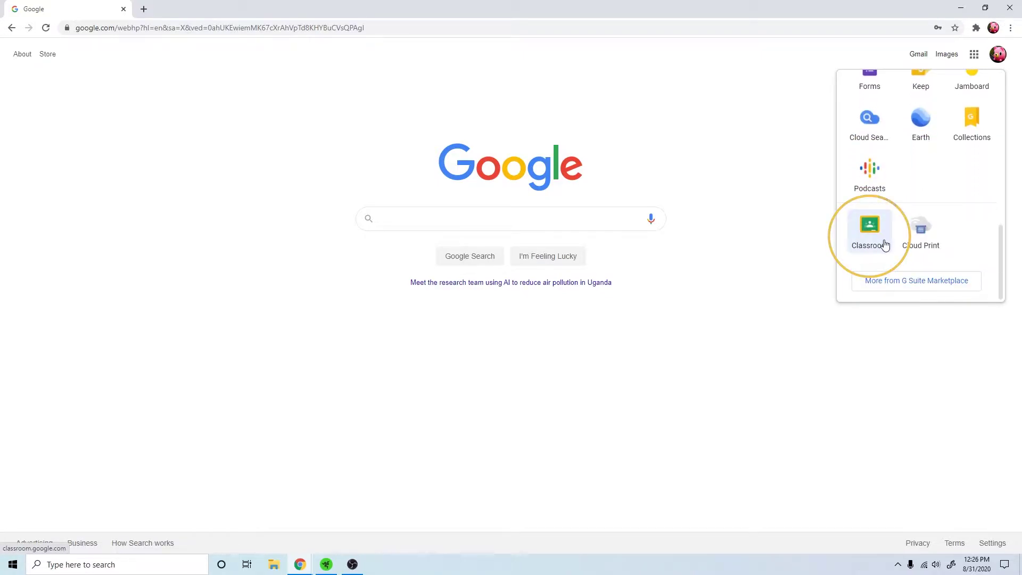
# Search Google for 'google classroom' using the suggested query.
pyautogui.click(547, 221)
pyautogui.write('d')
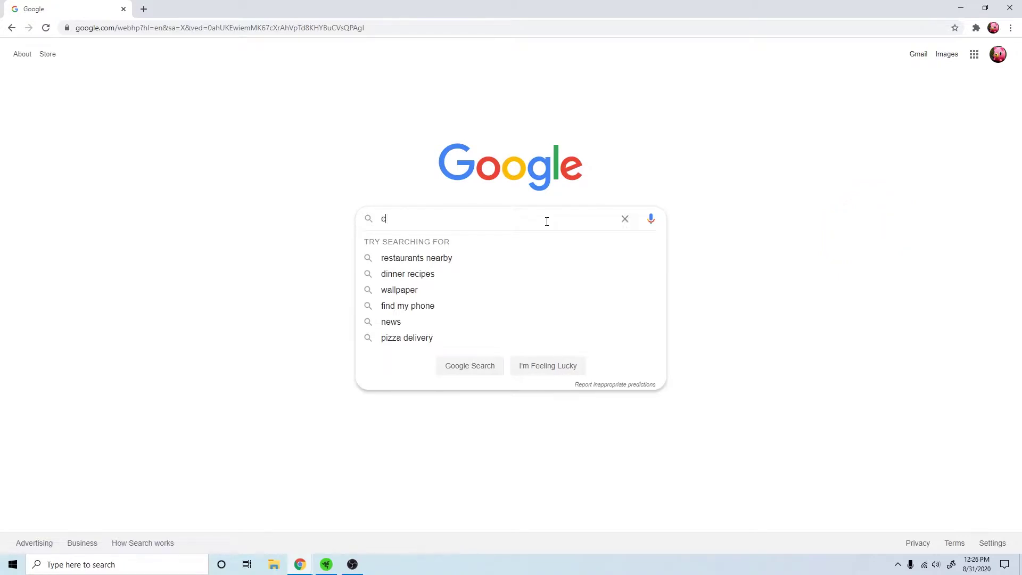
pyautogui.write('las')
pyautogui.press('BackSpace')
pyautogui.press('BackSpace')
pyautogui.press('BackSpace')
pyautogui.press('BackSpace')
pyautogui.write('google ')
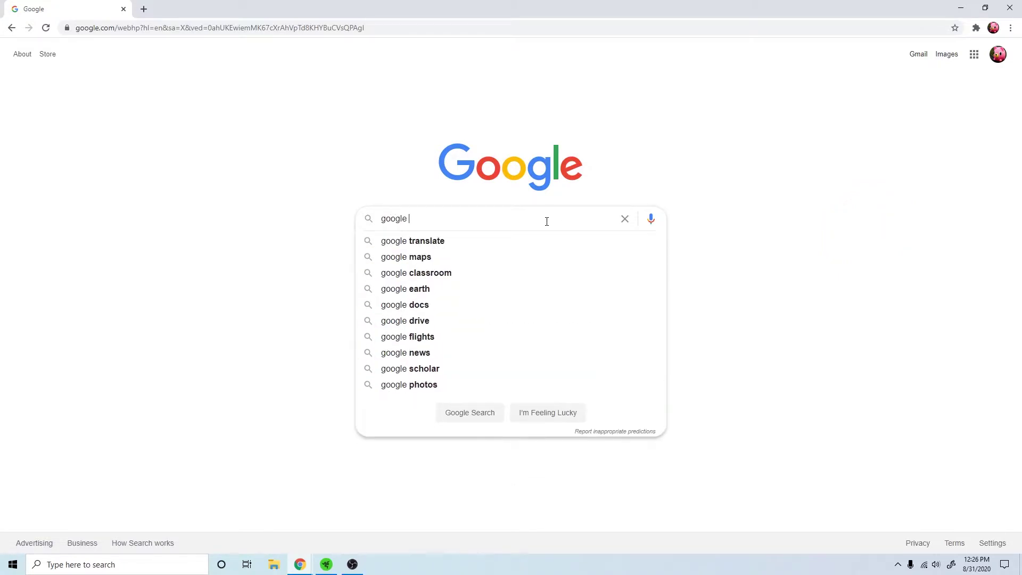
pyautogui.write('clas')
pyautogui.press('Down')
pyautogui.press('Return')
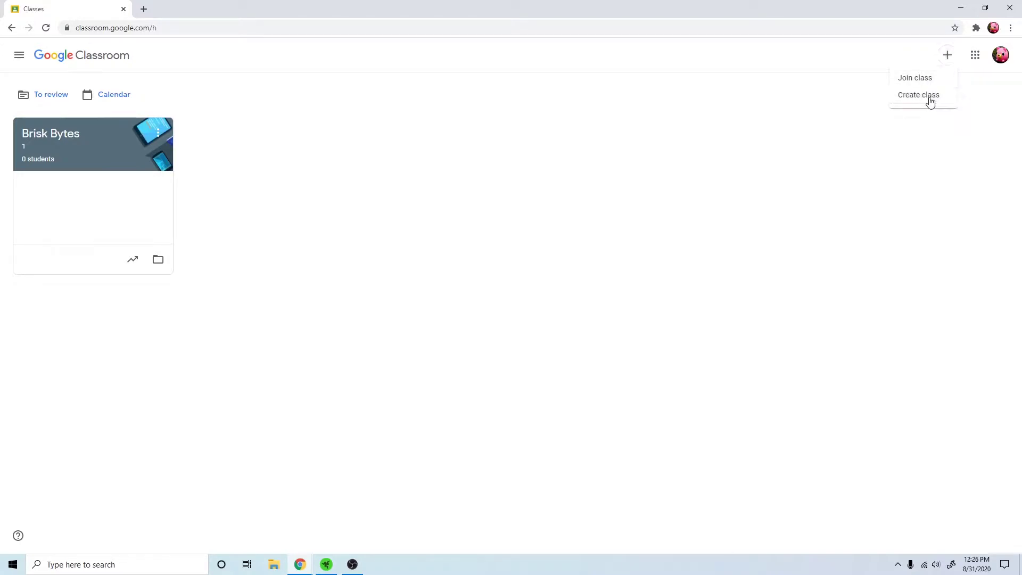
# Create the 'Tech Tuesday' class with subject and room, skipping the Meet prompt.
pyautogui.click(930, 99)
pyautogui.write('Tech Tuesday')
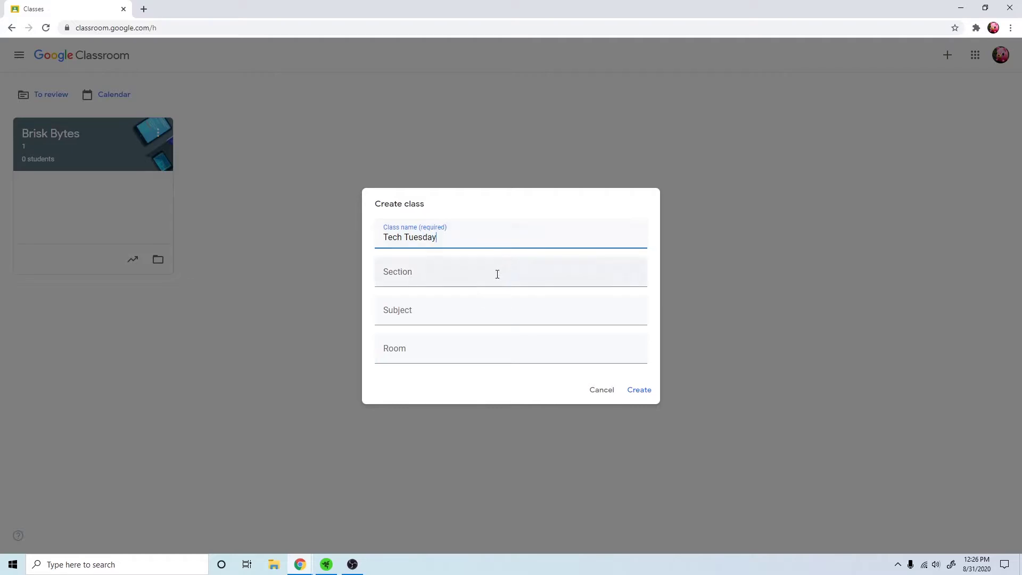
pyautogui.click(410, 312)
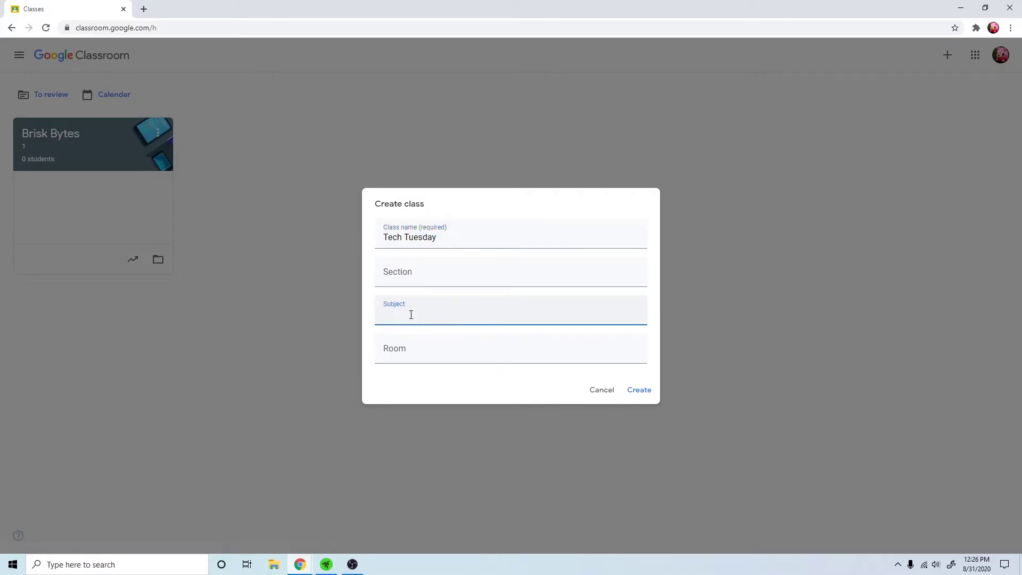
pyautogui.click(634, 346)
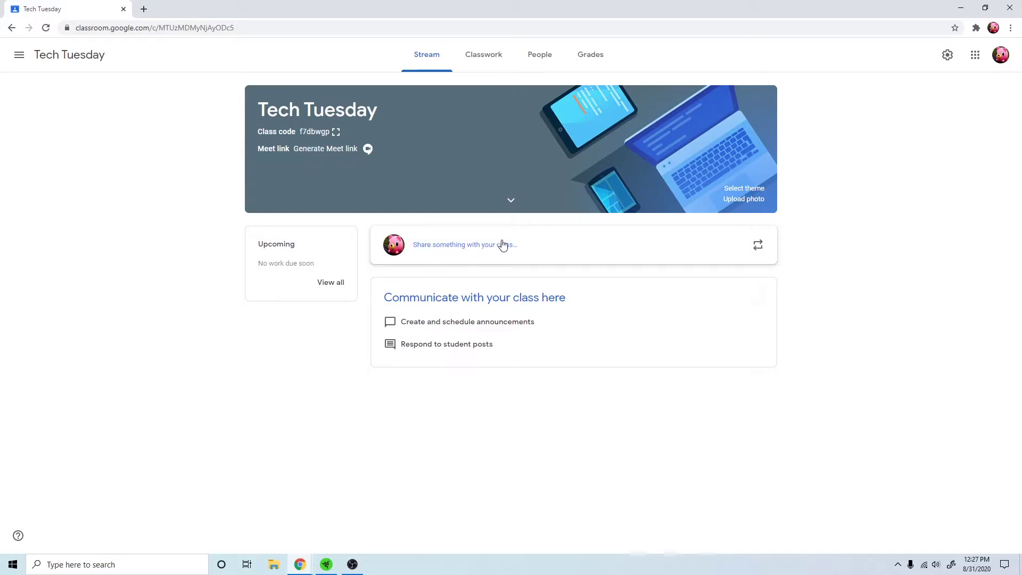
# Start an announcement to All students reading 'Welcome Students!'.
pyautogui.click(484, 250)
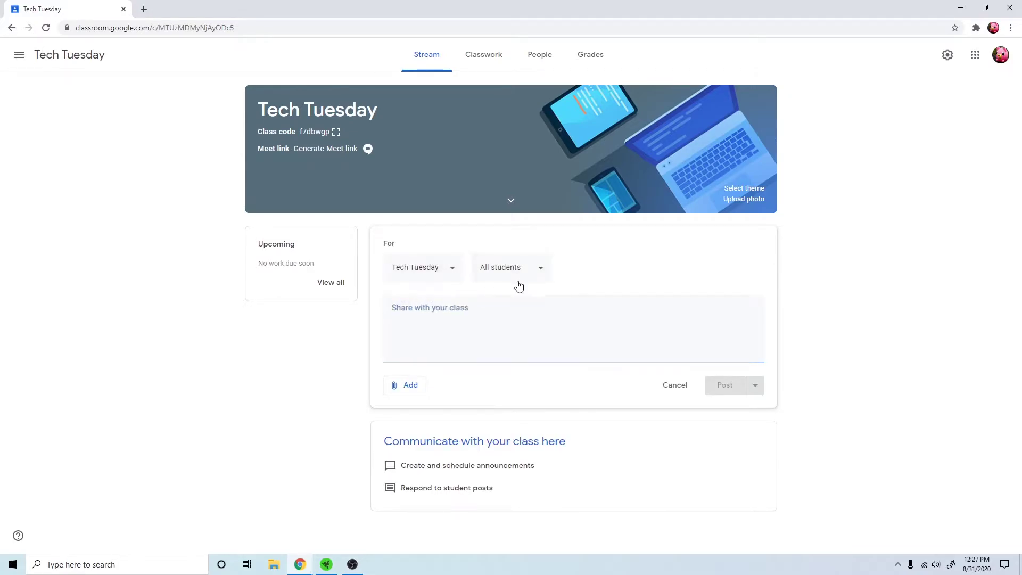
pyautogui.click(514, 277)
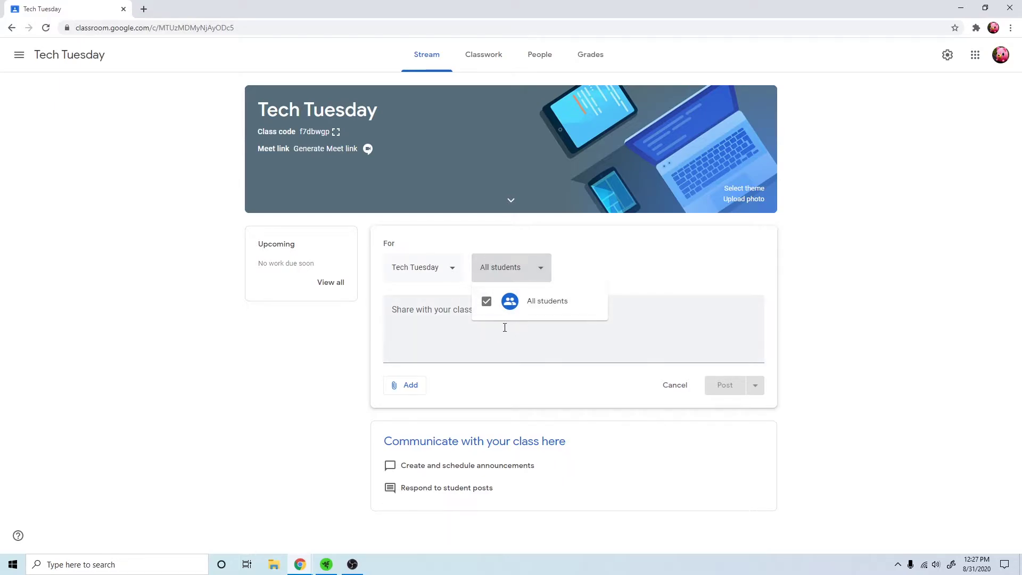
pyautogui.click(454, 300)
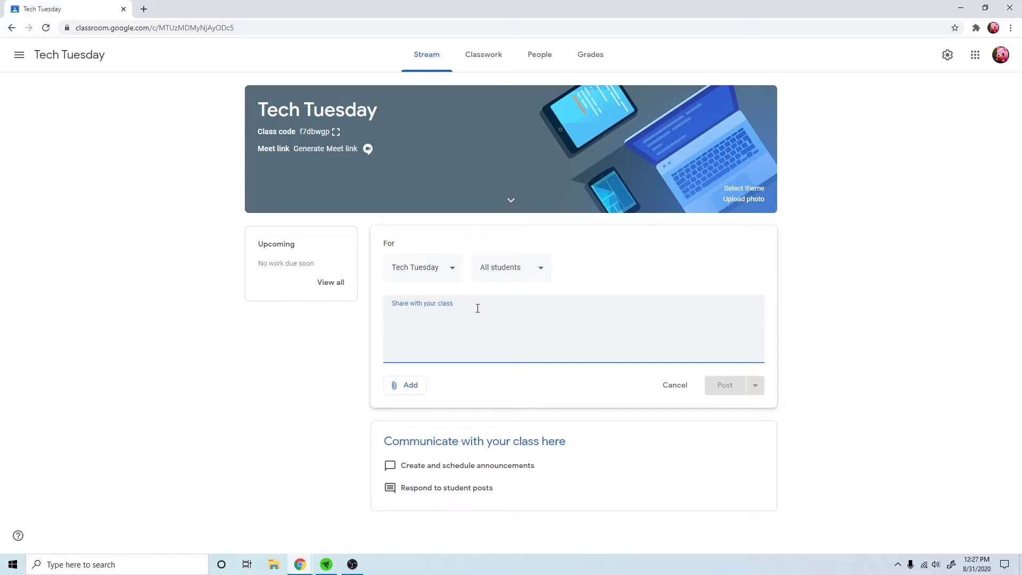
pyautogui.write('Welcome Student')
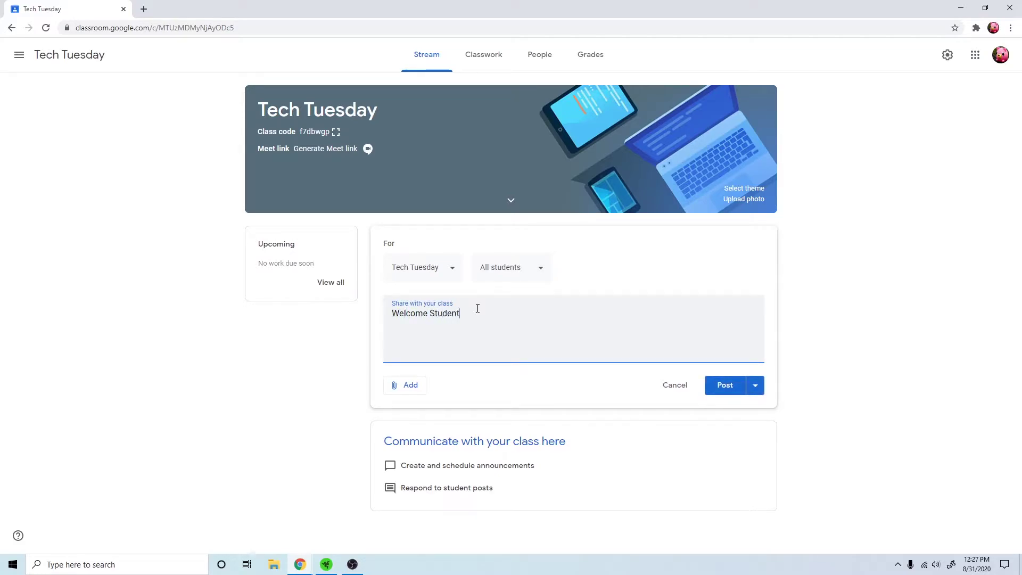
pyautogui.write('s!')
# Look over the Add attachment and Post sharing options without changing anything.
pyautogui.click(404, 387)
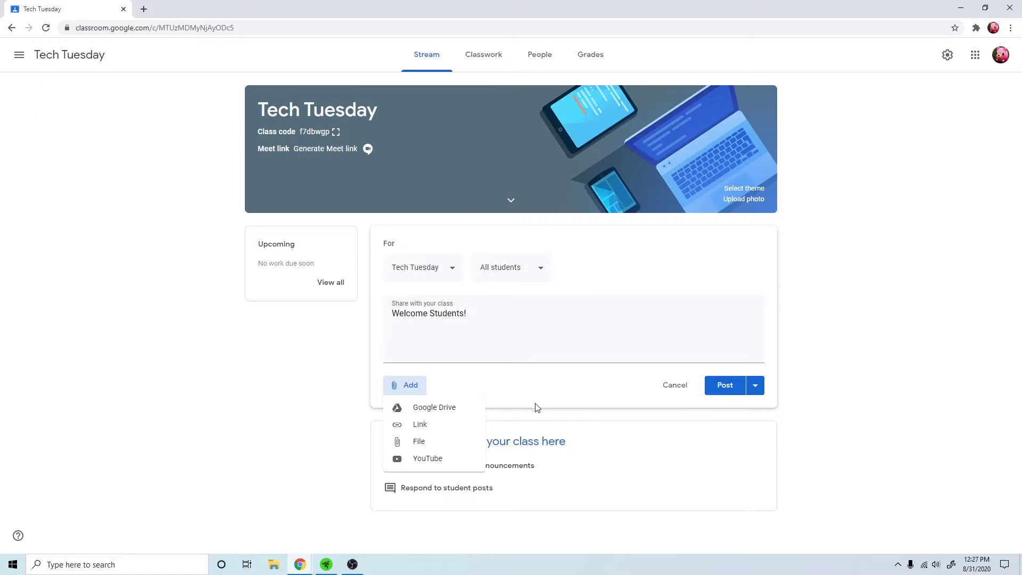
pyautogui.click(511, 375)
pyautogui.click(756, 388)
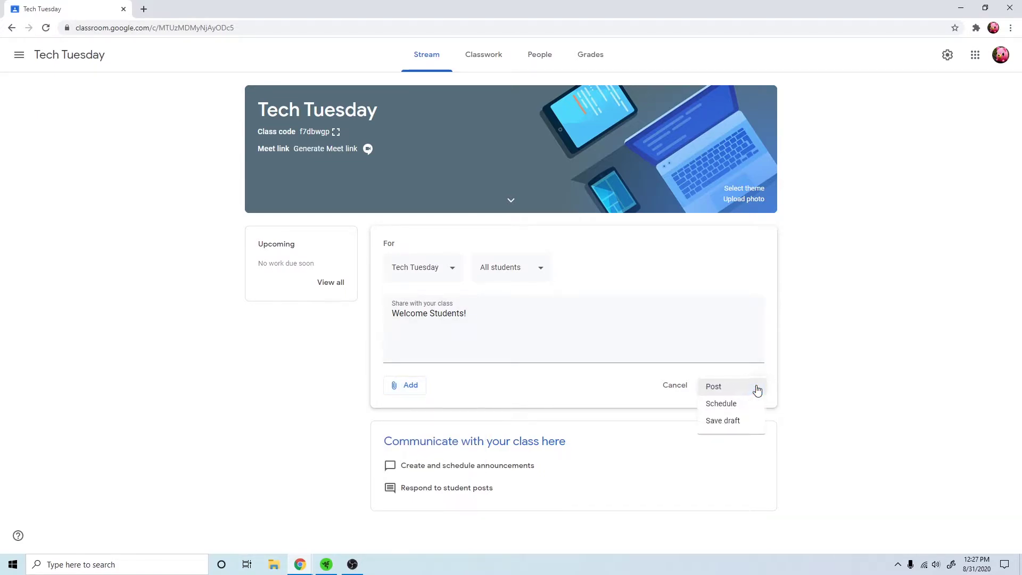
pyautogui.click(628, 327)
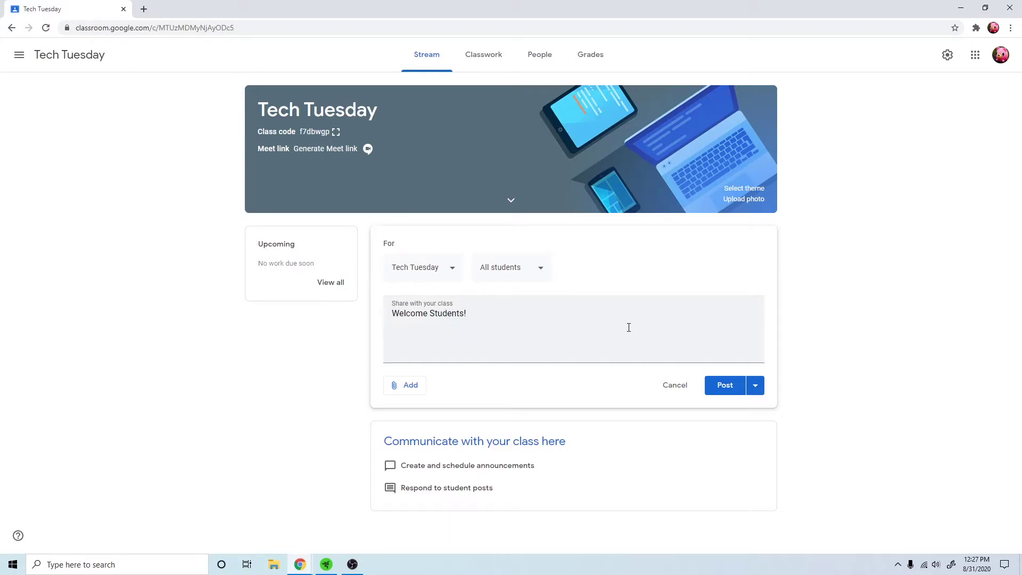
pyautogui.click(756, 389)
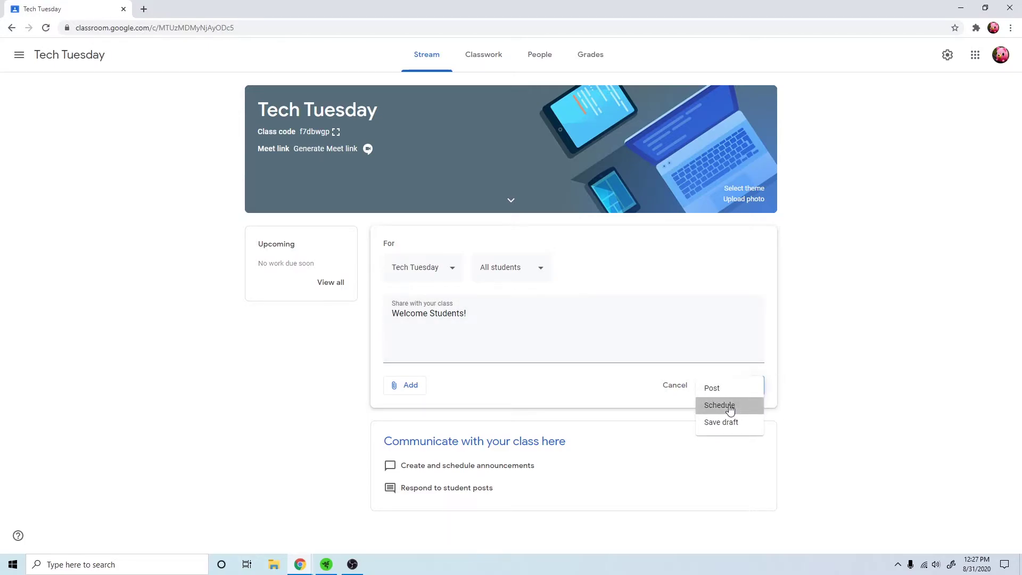
pyautogui.click(730, 410)
pyautogui.click(523, 285)
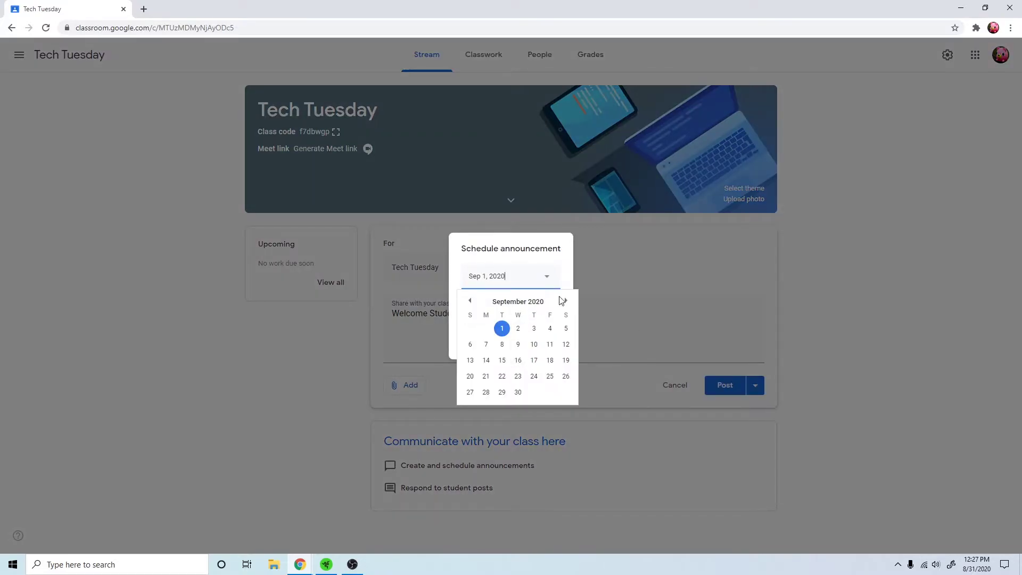
pyautogui.click(548, 264)
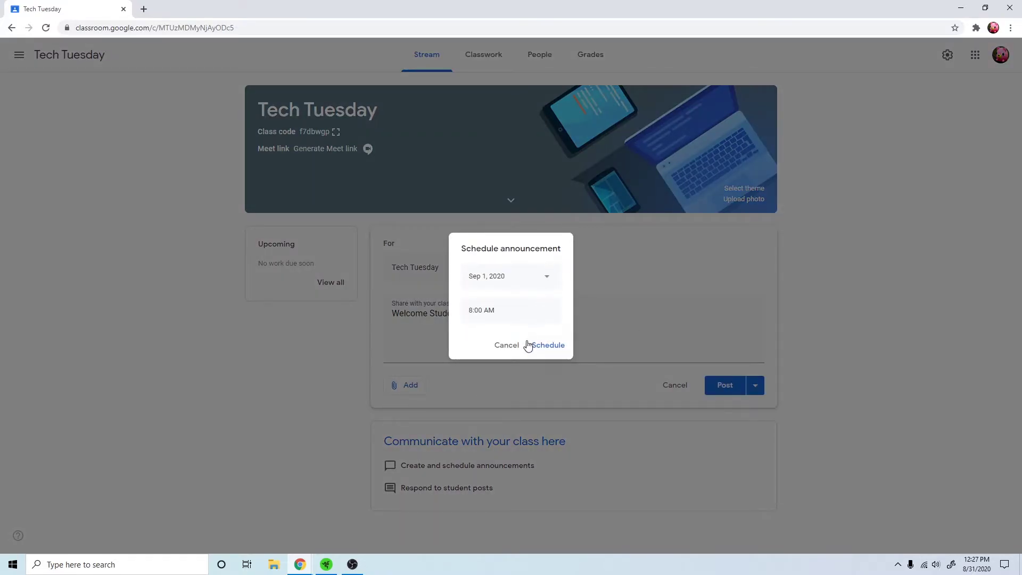
pyautogui.click(508, 312)
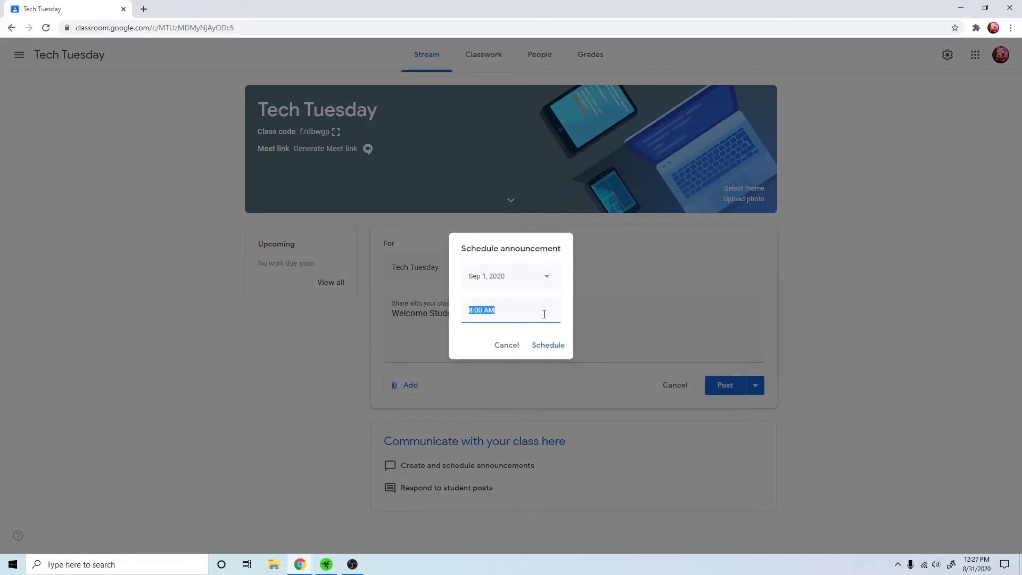
pyautogui.click(543, 348)
pyautogui.click(755, 385)
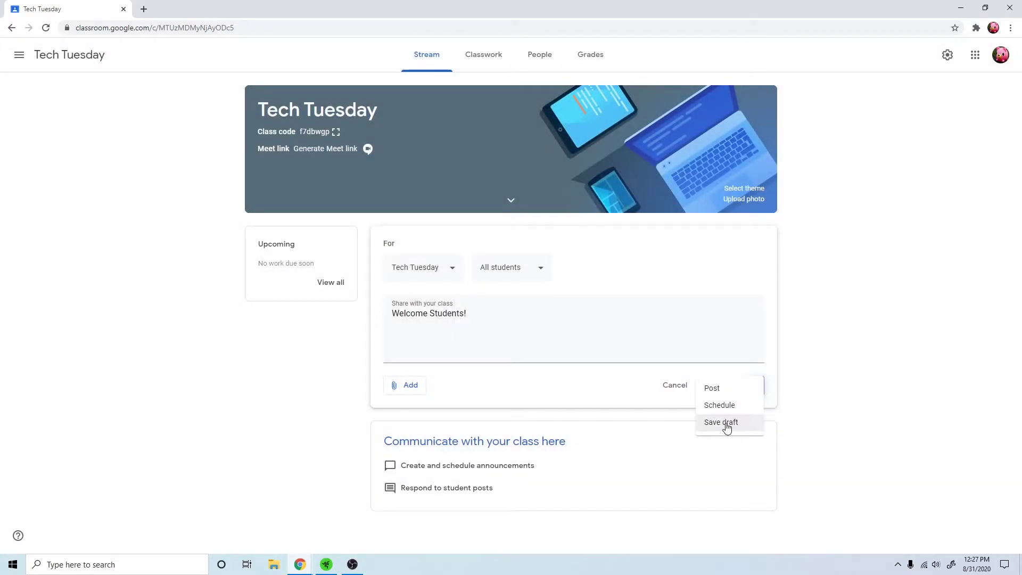
pyautogui.click(606, 338)
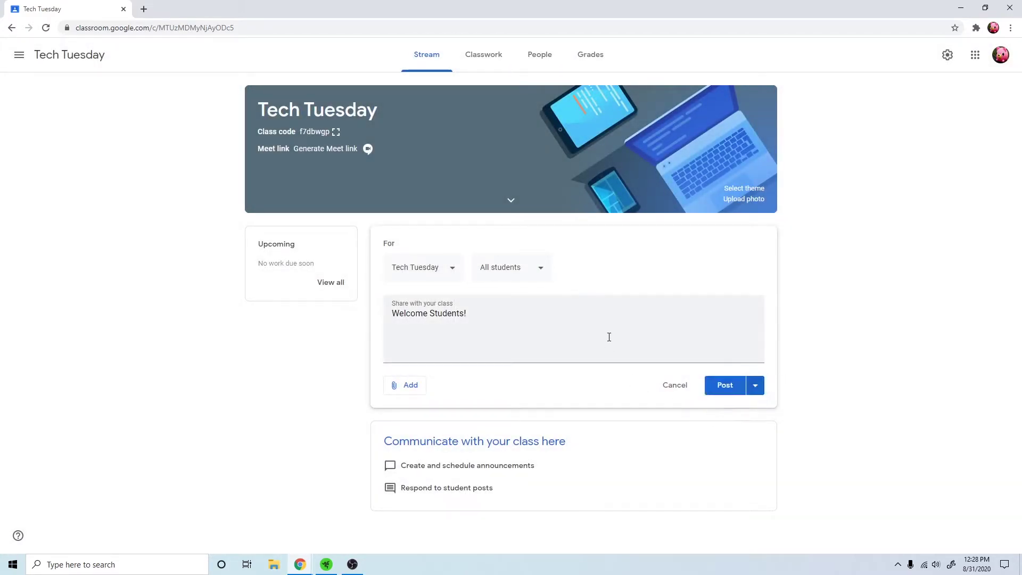
# Post the Welcome Students! announcement and view the Classwork create options.
pyautogui.click(726, 385)
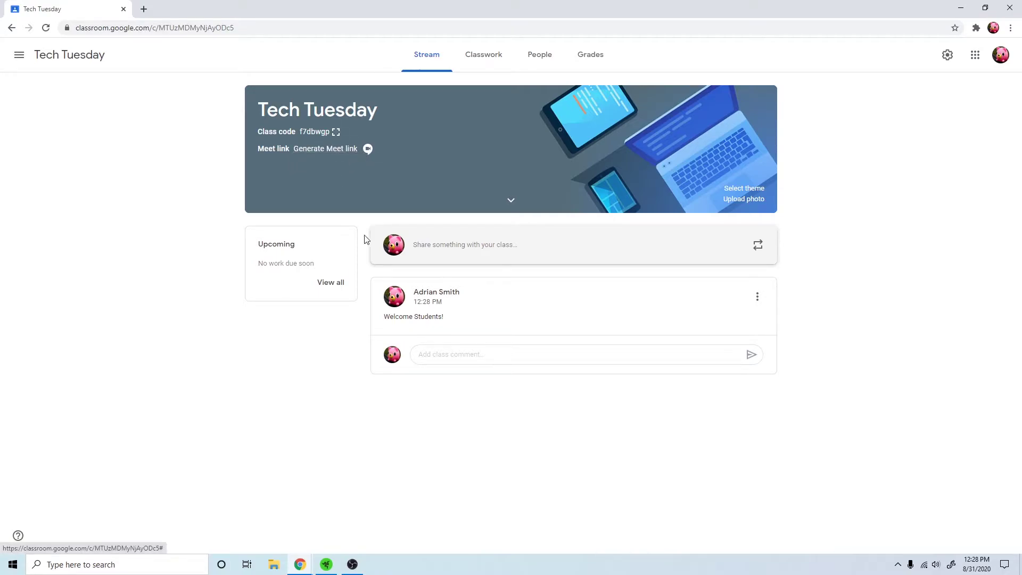
pyautogui.click(471, 66)
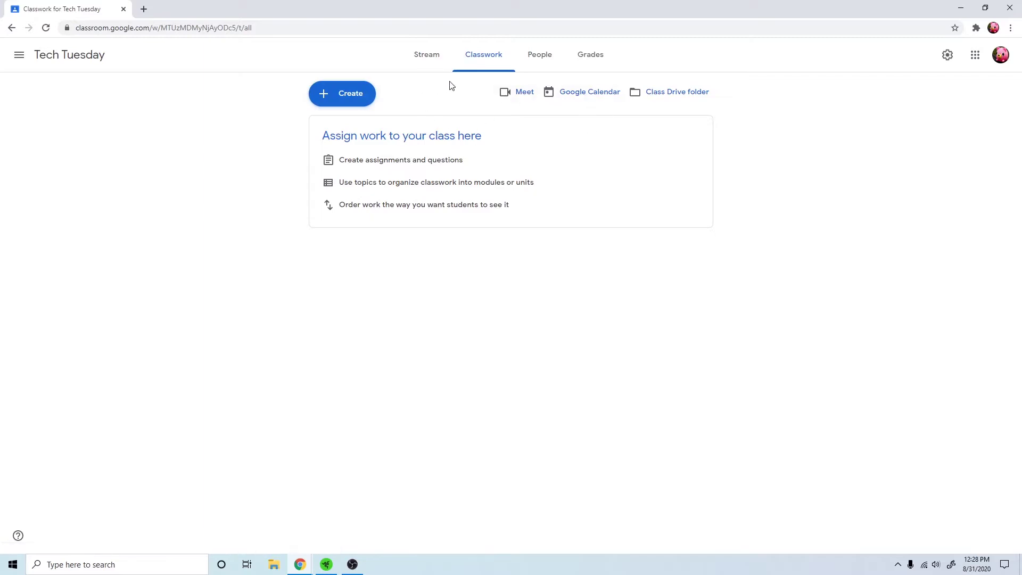
pyautogui.click(321, 104)
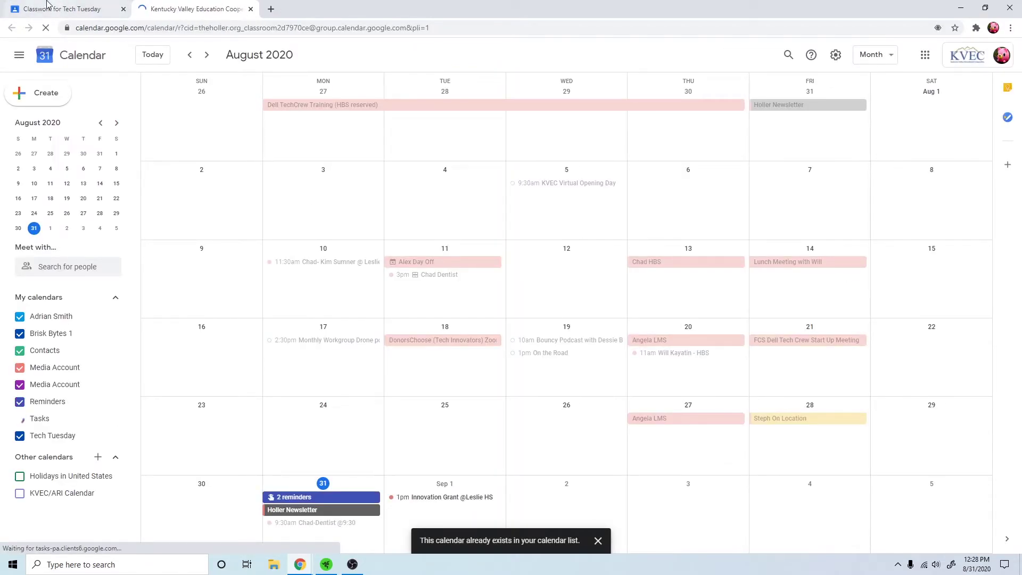
# Open the class Drive folder and switch between it and the Classwork tab.
pyautogui.hotkey('ctrl', 'shift', 'Tab')
pyautogui.click(659, 99)
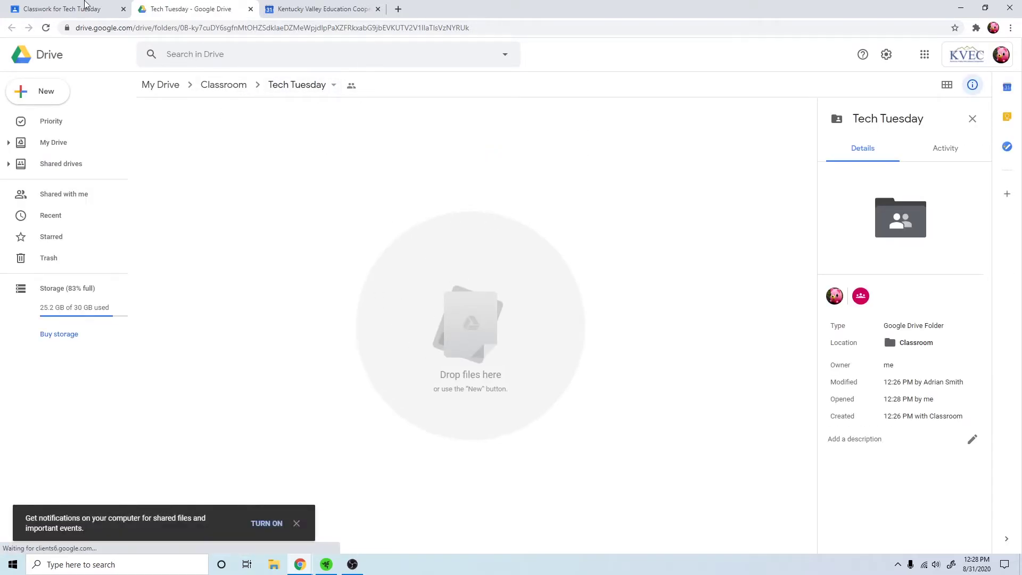
pyautogui.click(54, 8)
pyautogui.click(173, 8)
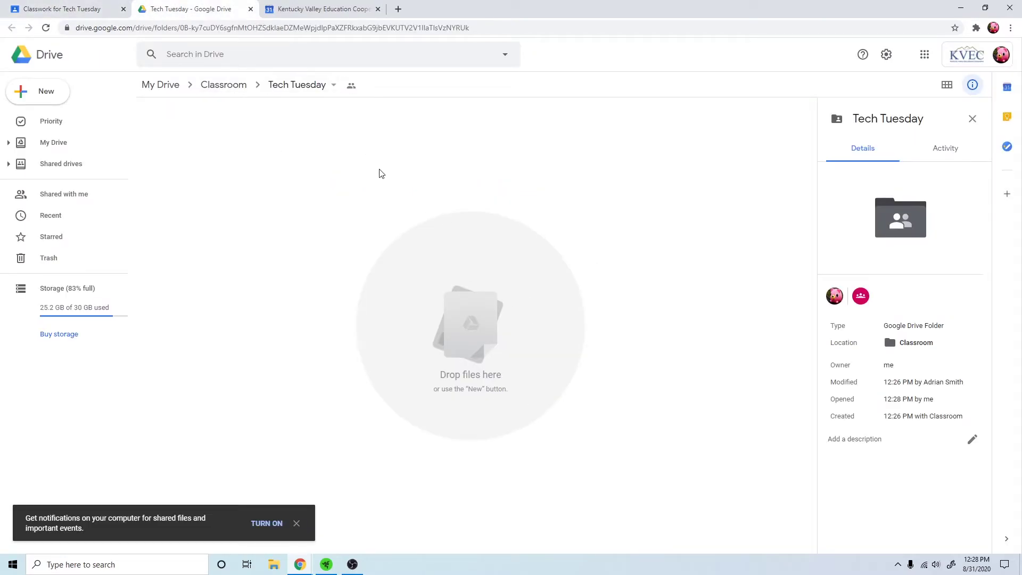
# Start a new assignment titled 'Watch this video!', dismissing the materials tip.
pyautogui.click(78, 6)
pyautogui.click(343, 94)
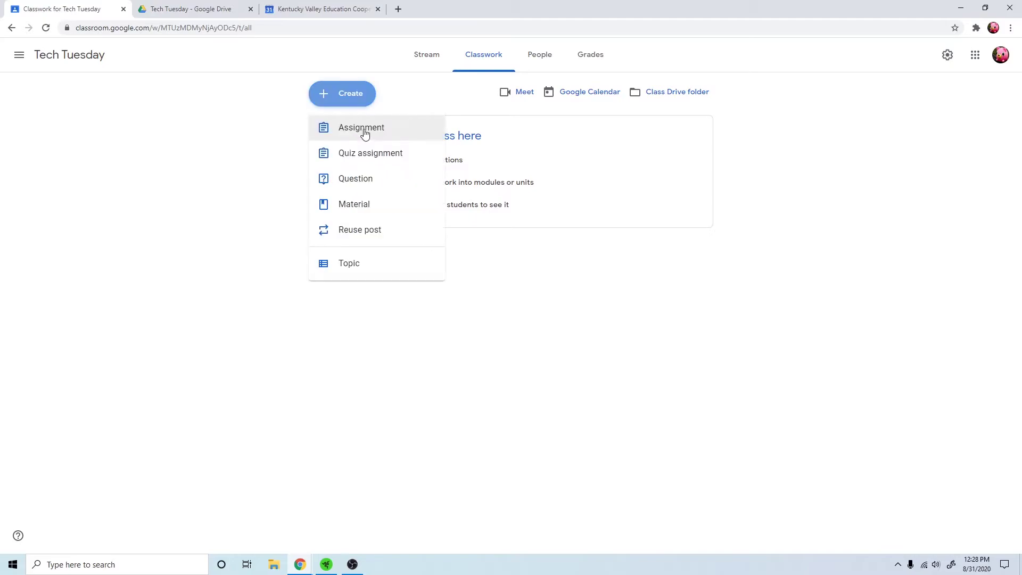
pyautogui.click(372, 127)
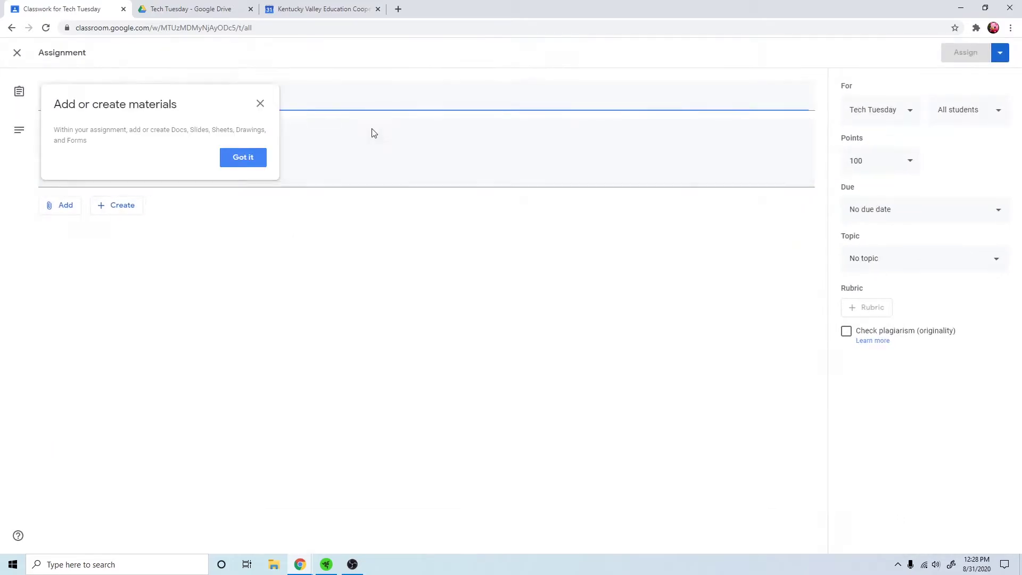
pyautogui.click(261, 104)
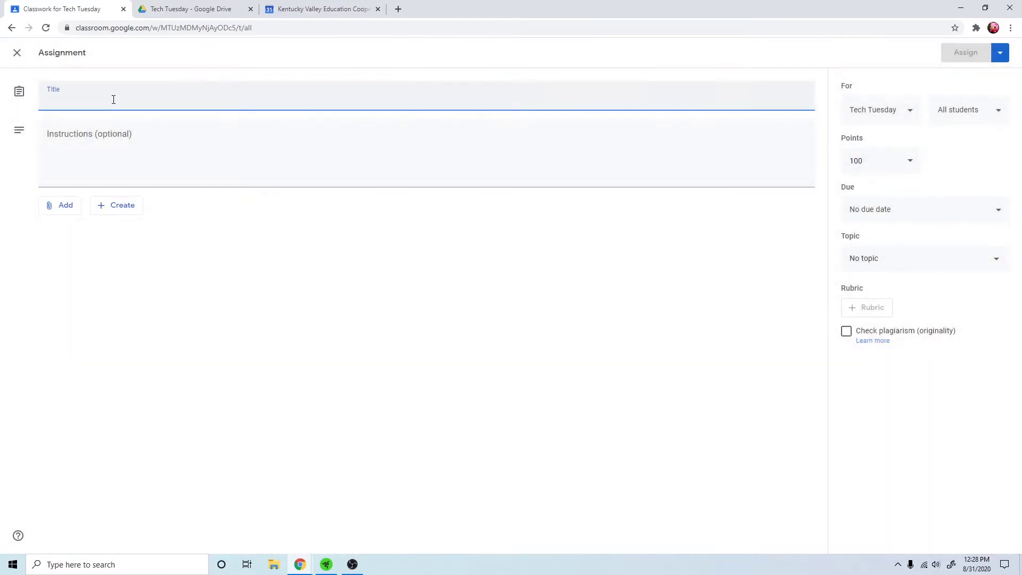
pyautogui.write('Watch this video!')
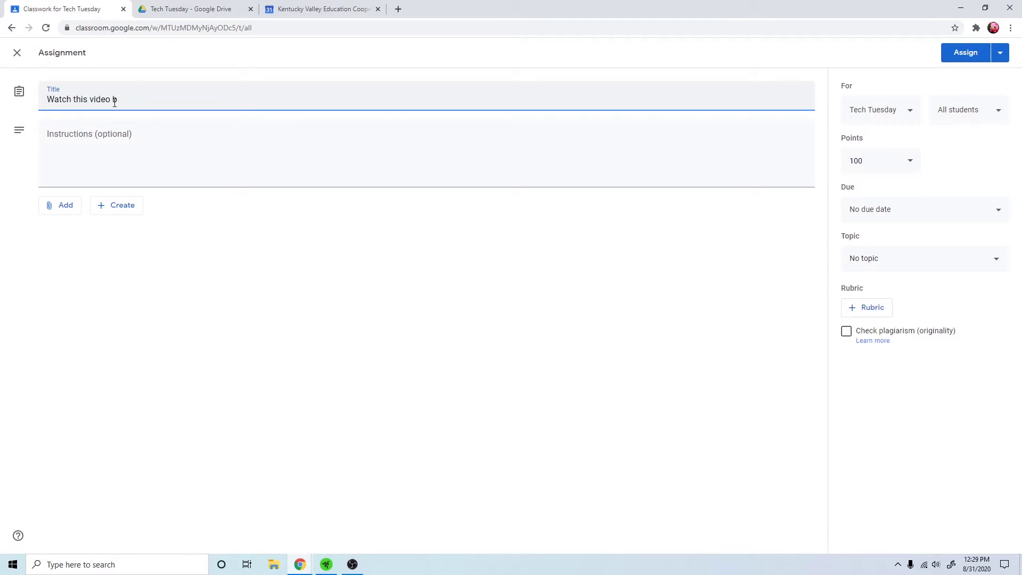
# Add the instructions 'Simple, watch the included video' and choose a YouTube attachment.
pyautogui.click(285, 143)
pyautogui.write('Simple, watch the included video')
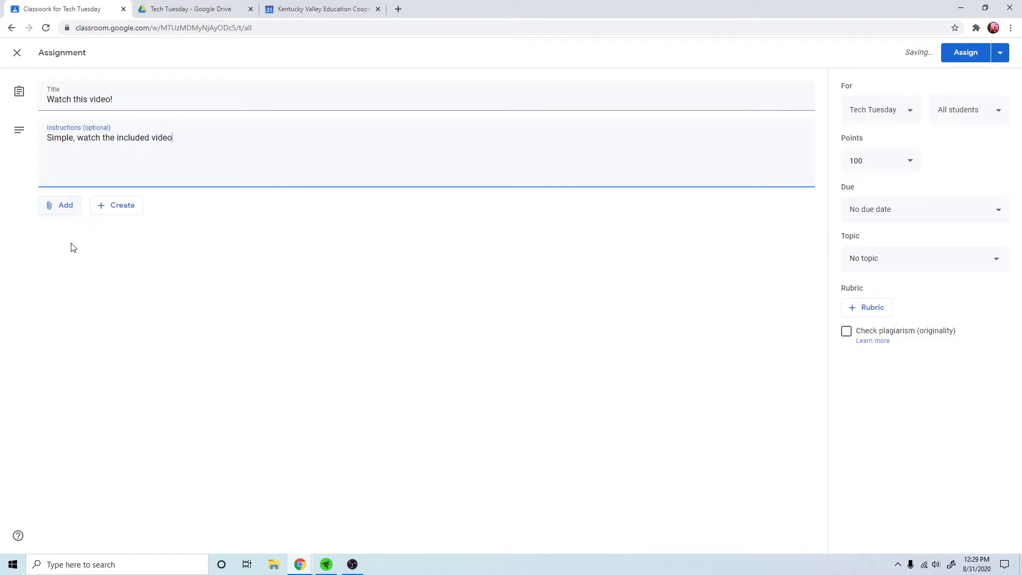
pyautogui.click(64, 209)
pyautogui.click(83, 279)
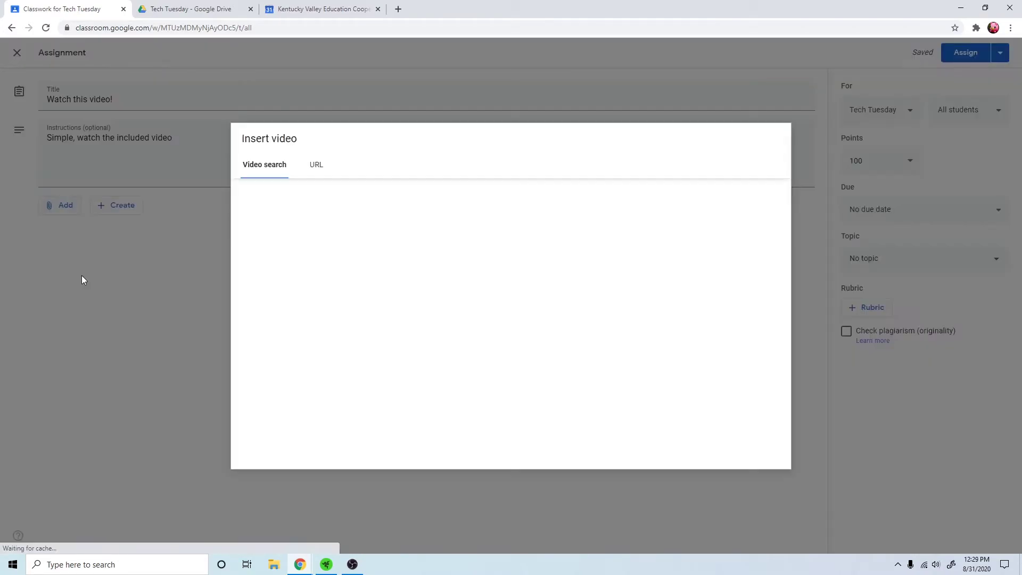
# Search YouTube for 'Tech Tuesday' and attach the first video result.
pyautogui.click(316, 165)
pyautogui.click(265, 166)
pyautogui.write('ech tuesday tt')
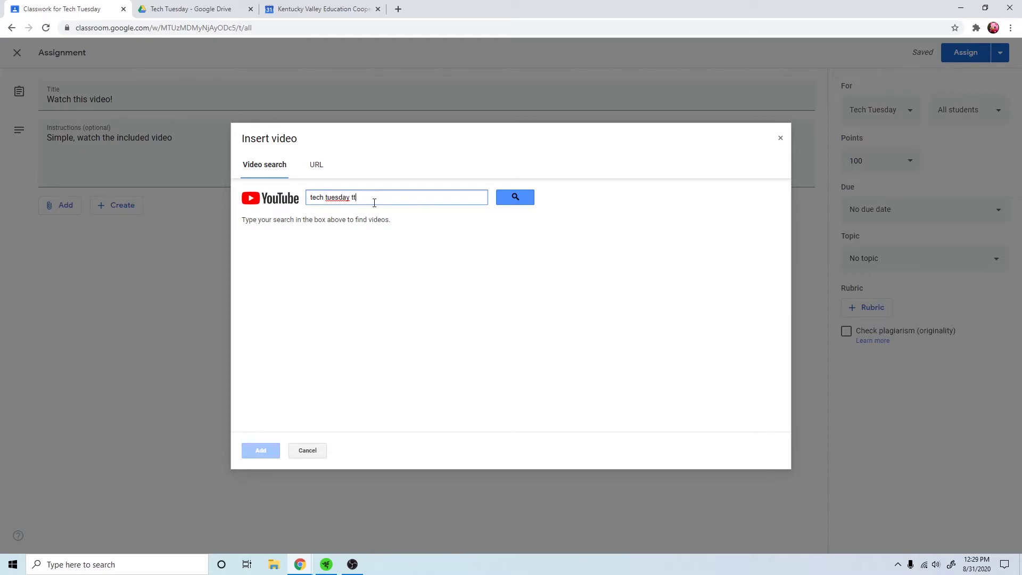
pyautogui.write('vec')
pyautogui.press('Return')
pyautogui.click(376, 243)
pyautogui.click(262, 450)
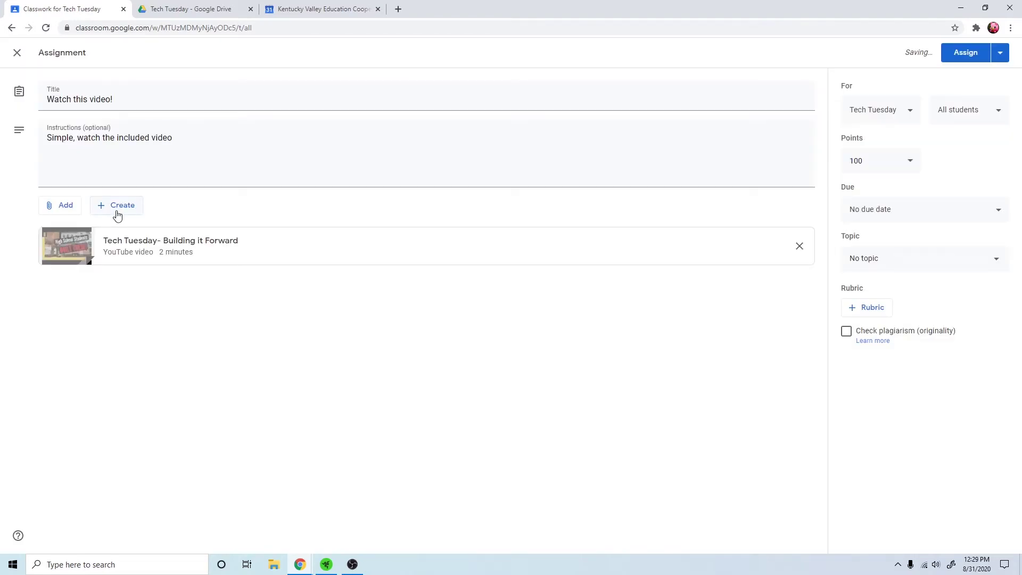
pyautogui.click(121, 206)
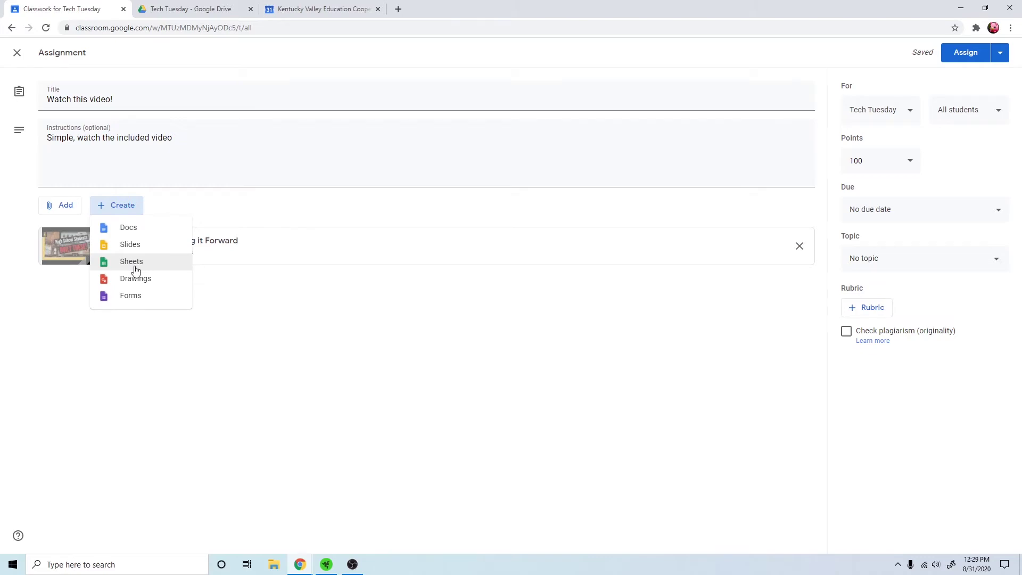
# Set the due date to Wed, Sep 2 and the points to Ungraded.
pyautogui.click(902, 214)
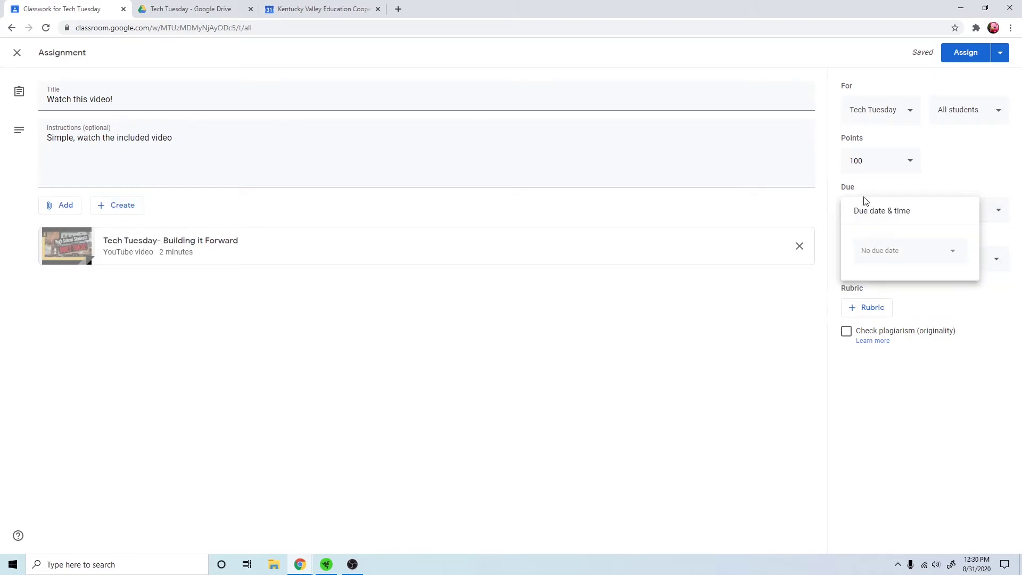
pyautogui.click(722, 167)
pyautogui.click(915, 208)
pyautogui.click(896, 250)
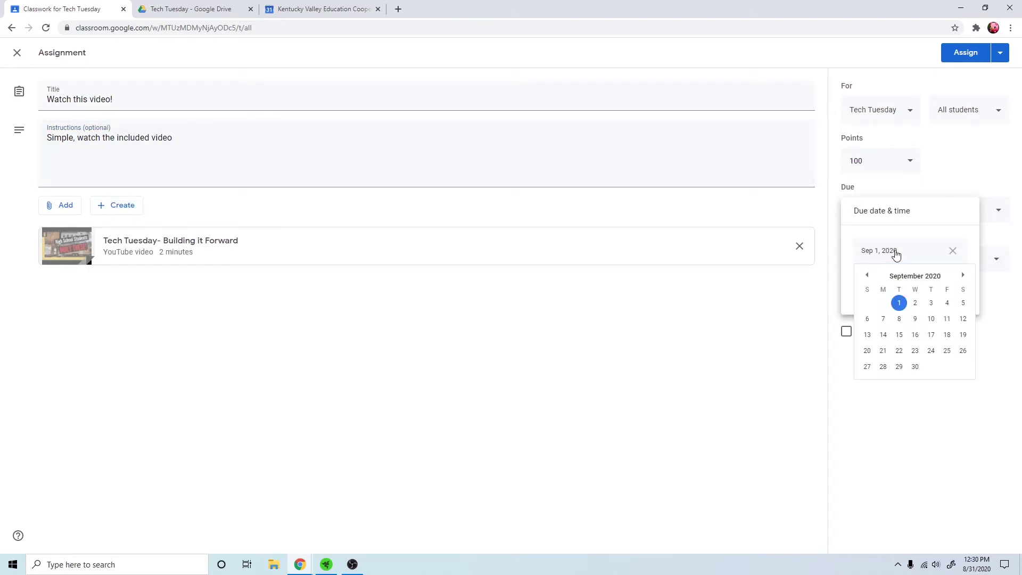
pyautogui.click(916, 304)
pyautogui.click(894, 160)
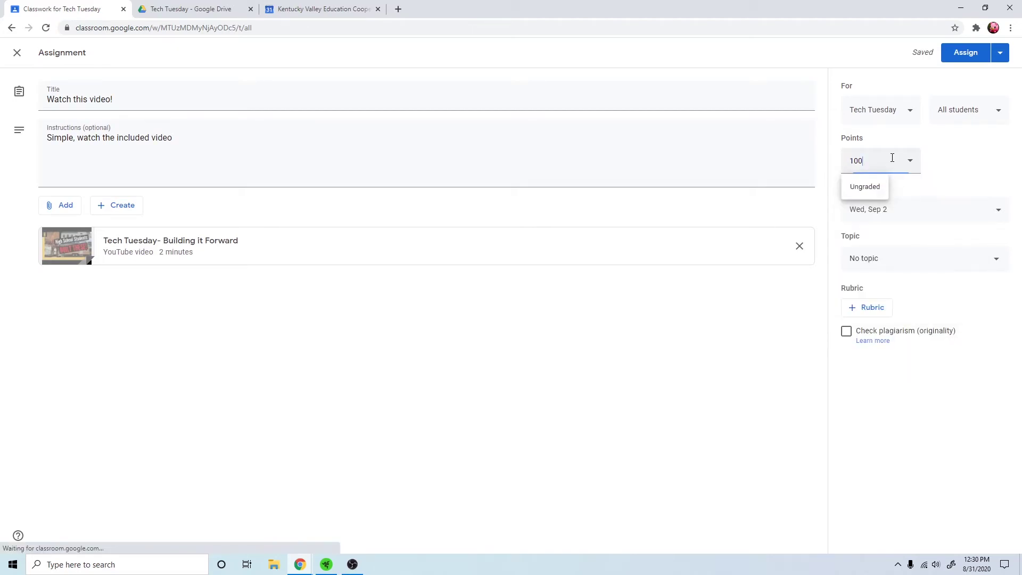
pyautogui.click(866, 187)
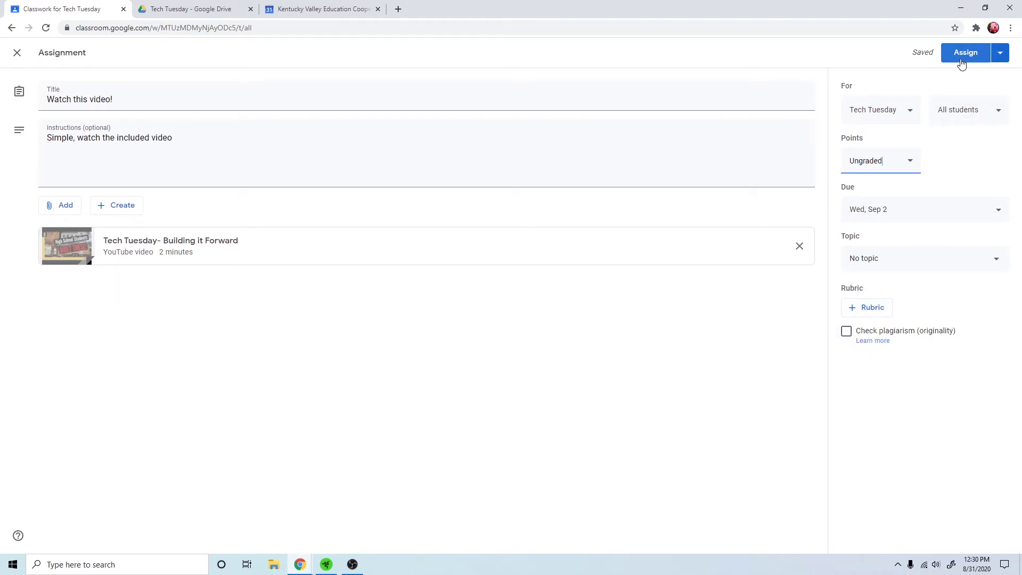
# Assign 'Watch this video!' to the class after checking the posting options.
pyautogui.click(1000, 54)
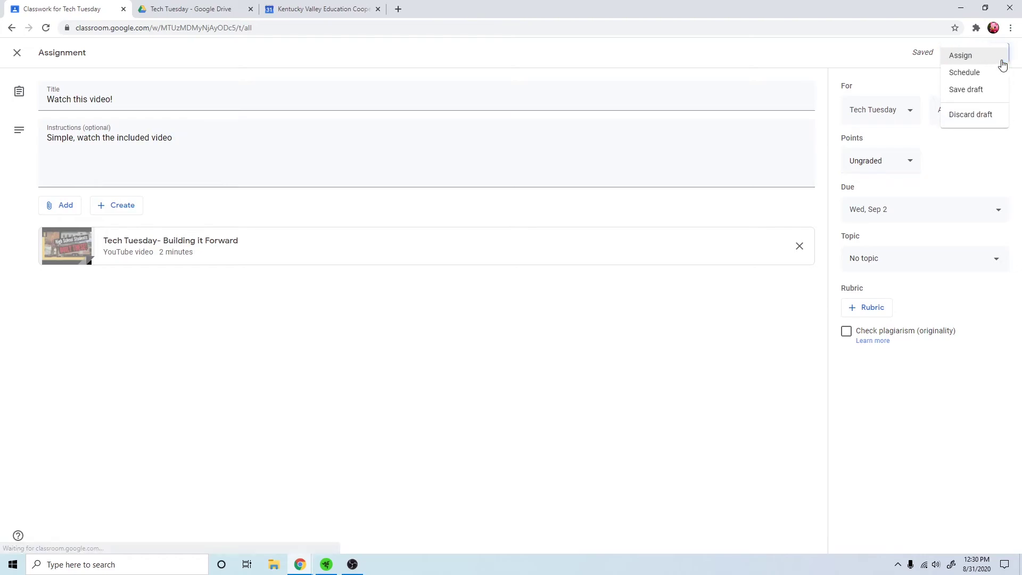
pyautogui.click(898, 68)
pyautogui.click(1000, 55)
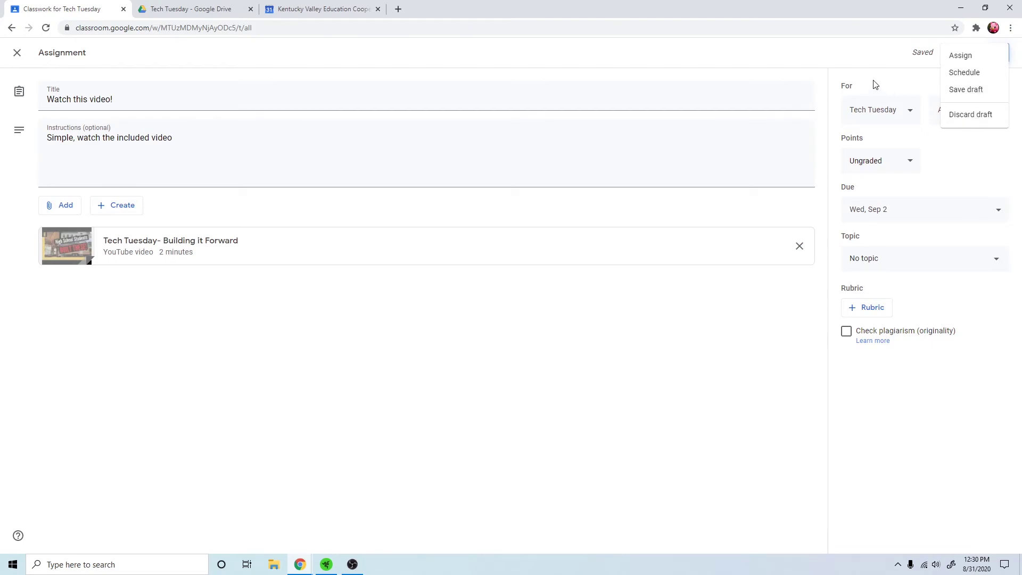
pyautogui.click(963, 55)
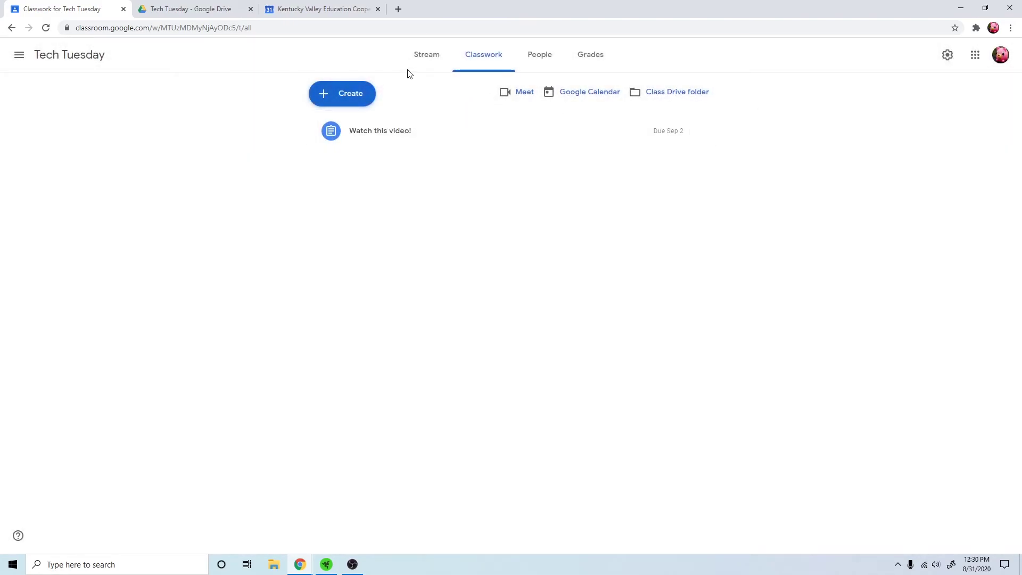
# Browse the Stream and Grades tabs, finishing on the People tab.
pyautogui.click(416, 62)
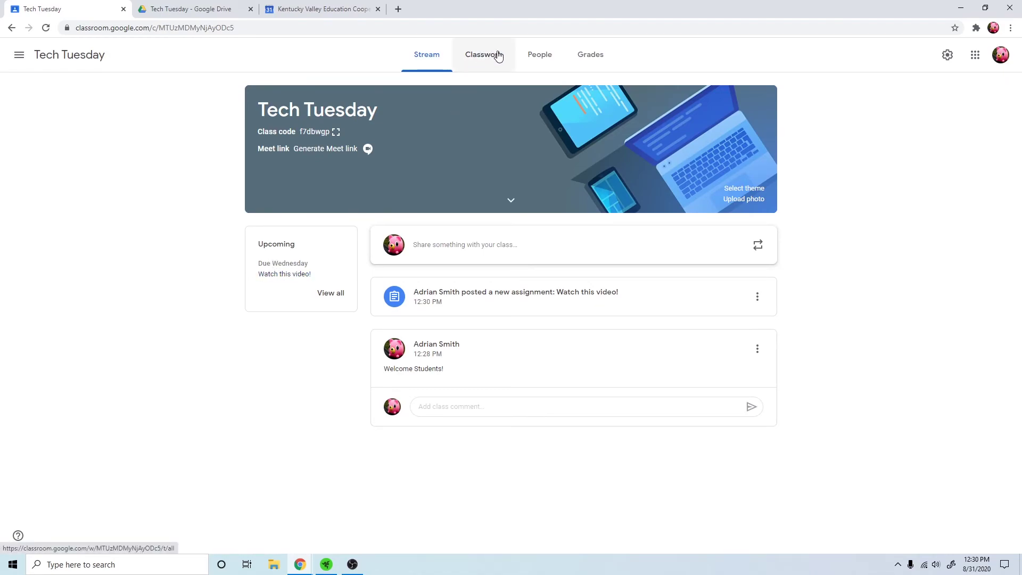
pyautogui.click(606, 58)
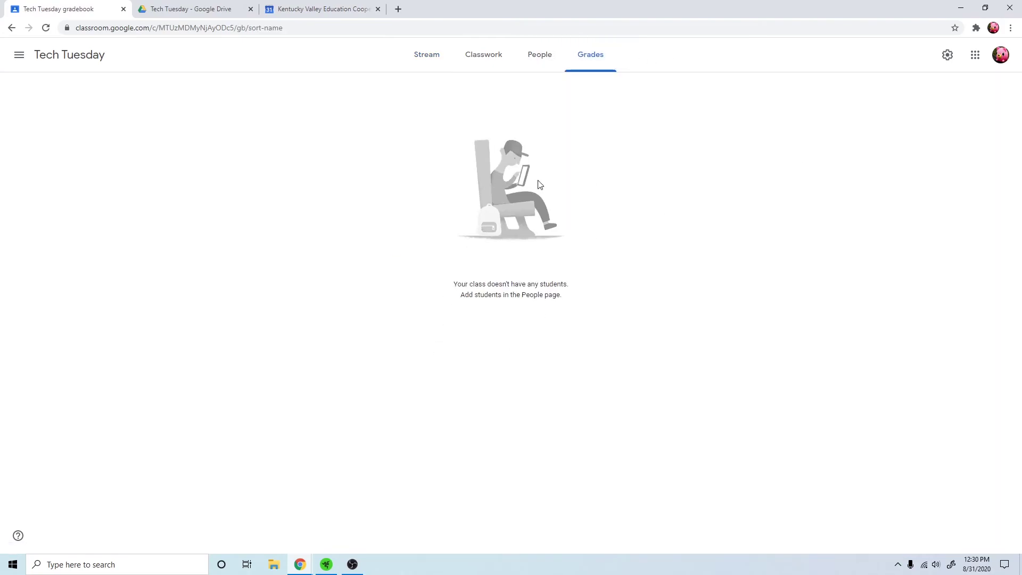
pyautogui.click(540, 54)
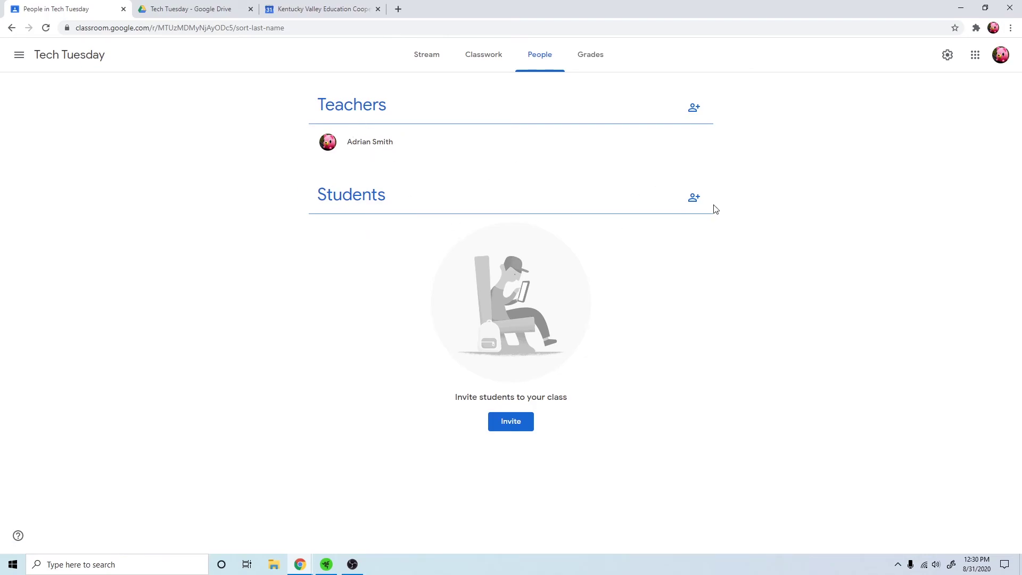
pyautogui.click(694, 197)
pyautogui.moveTo(421, 213); pyautogui.dragTo(594, 214)
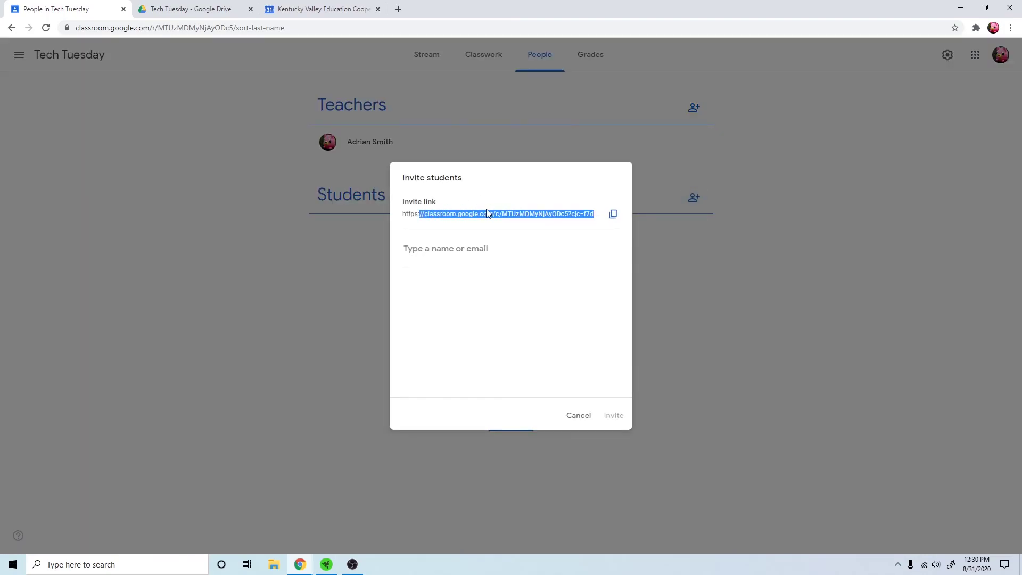
pyautogui.click(404, 213)
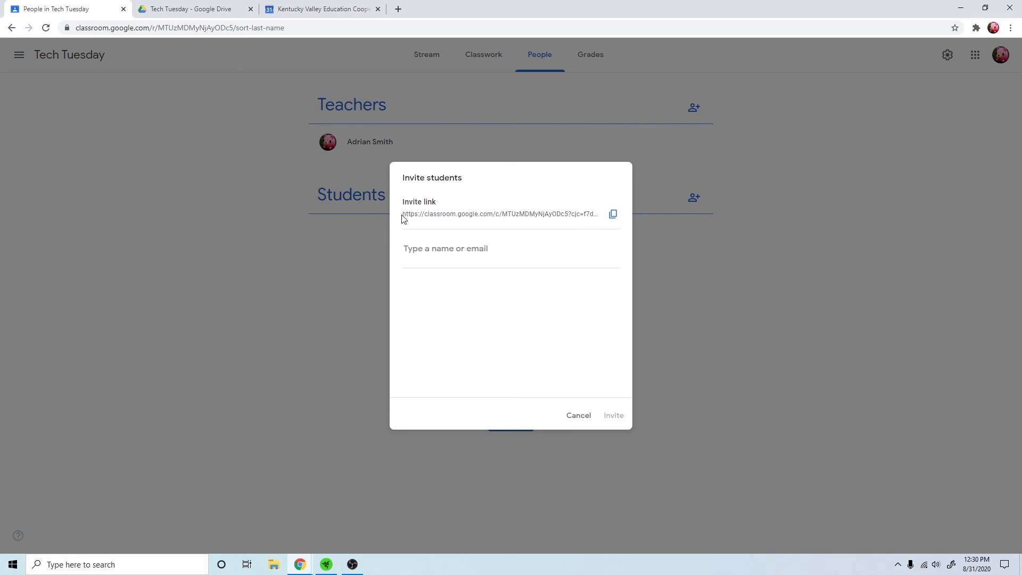
pyautogui.moveTo(474, 214); pyautogui.dragTo(484, 211)
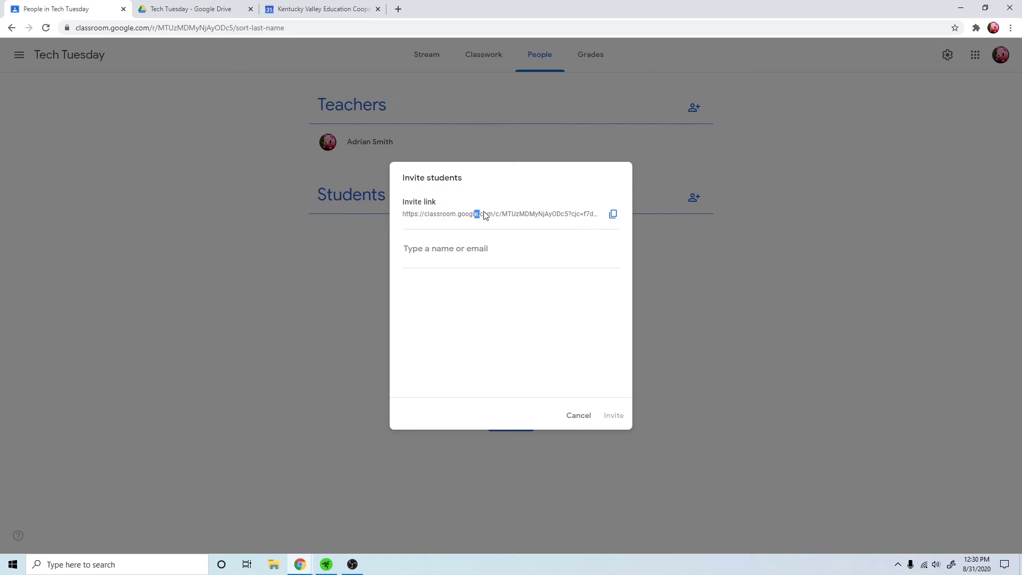
pyautogui.tripleClick(589, 215)
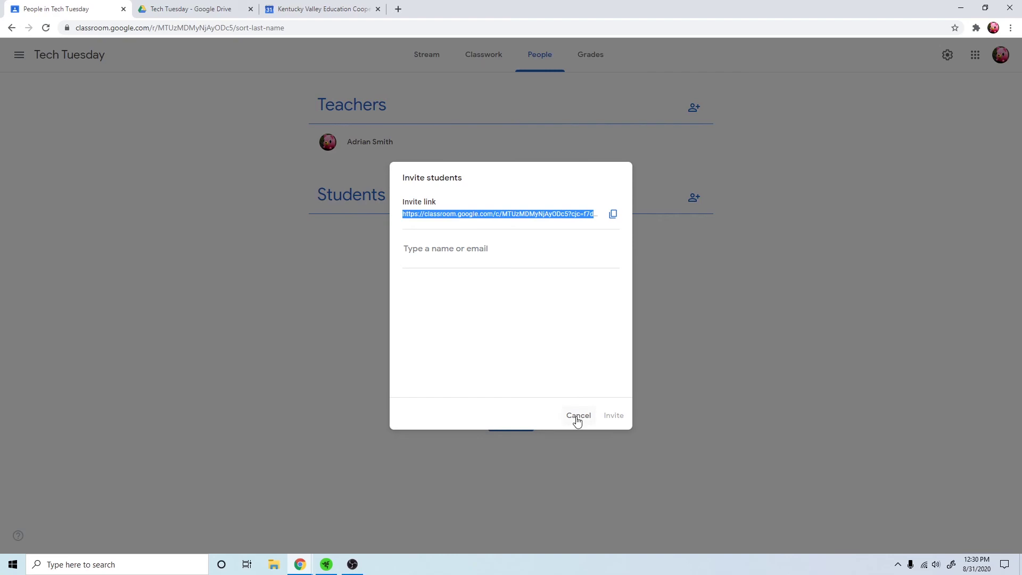
pyautogui.click(498, 244)
pyautogui.write('jacob')
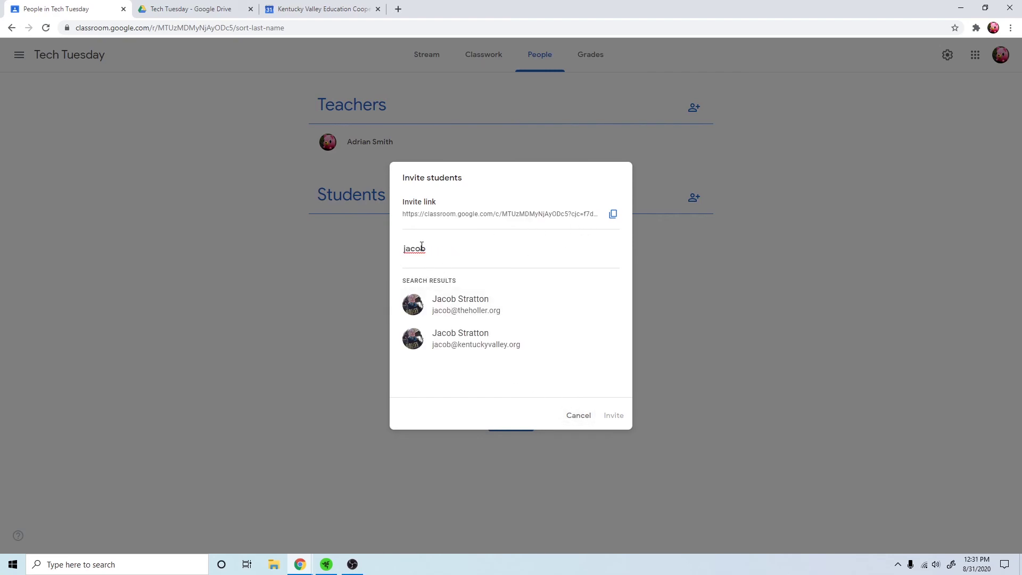
pyautogui.click(464, 305)
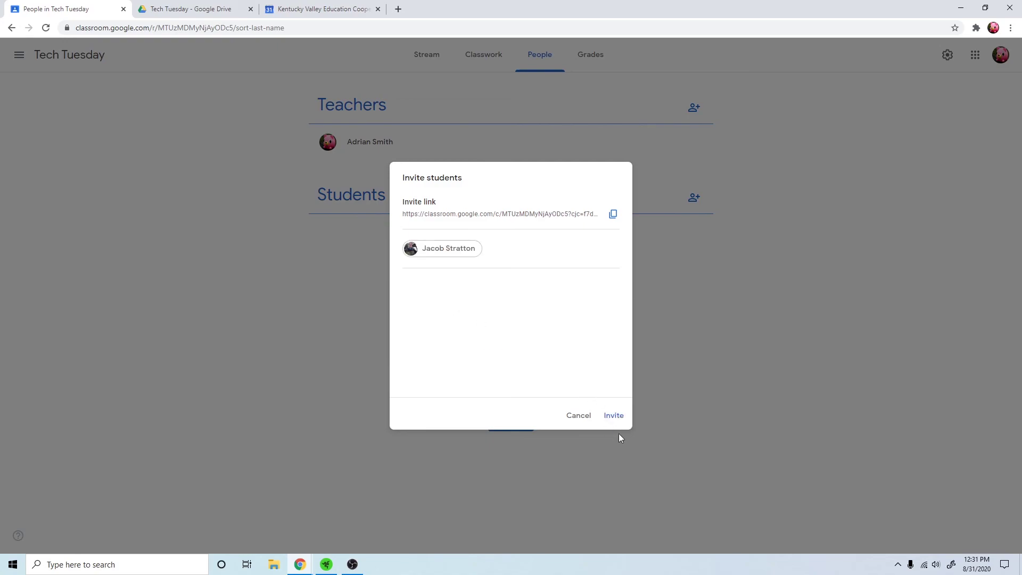